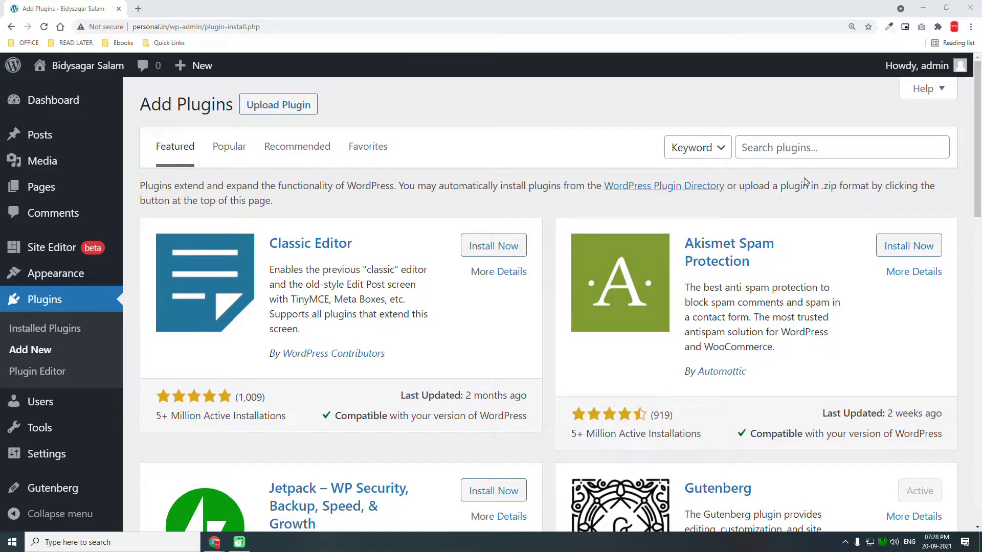
Step: Search the plugin directory for 'wp sweep', then install and activate WP-Sweep
left_click(773, 147)
type("wp sw")
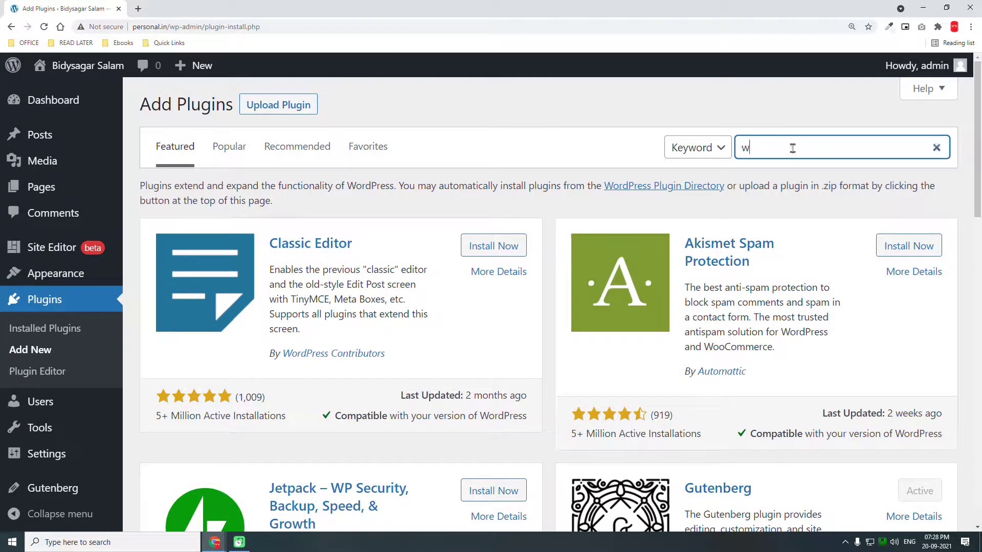
type("eep")
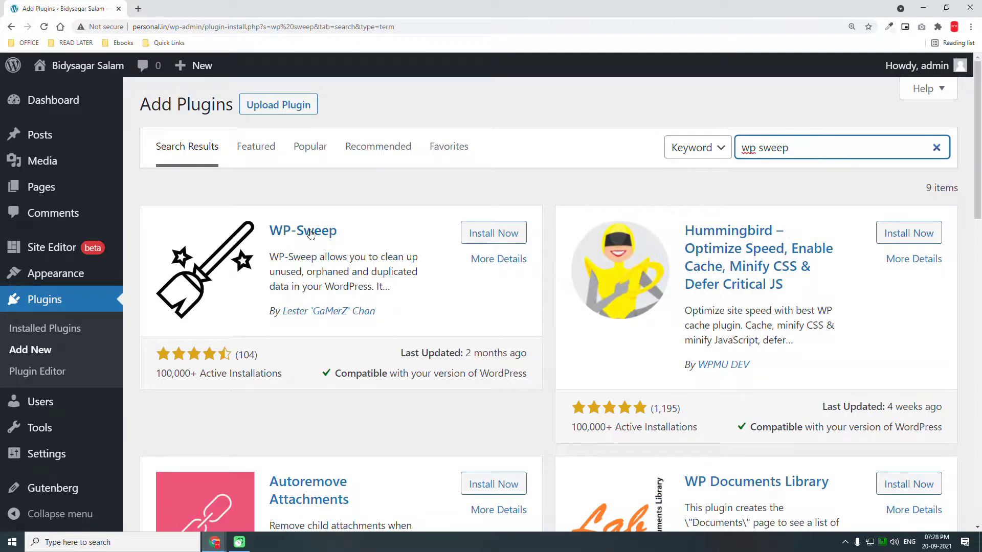
left_click(494, 233)
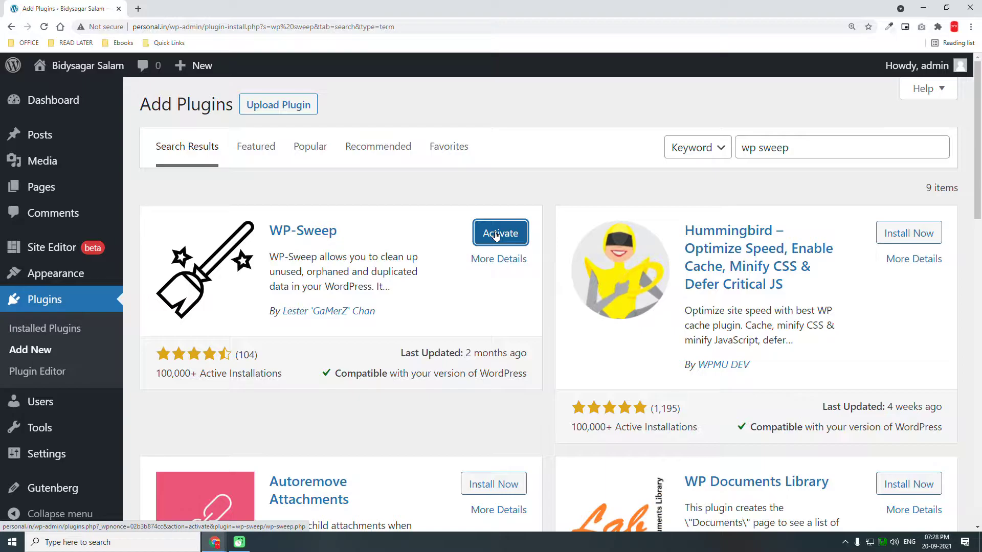
left_click(495, 235)
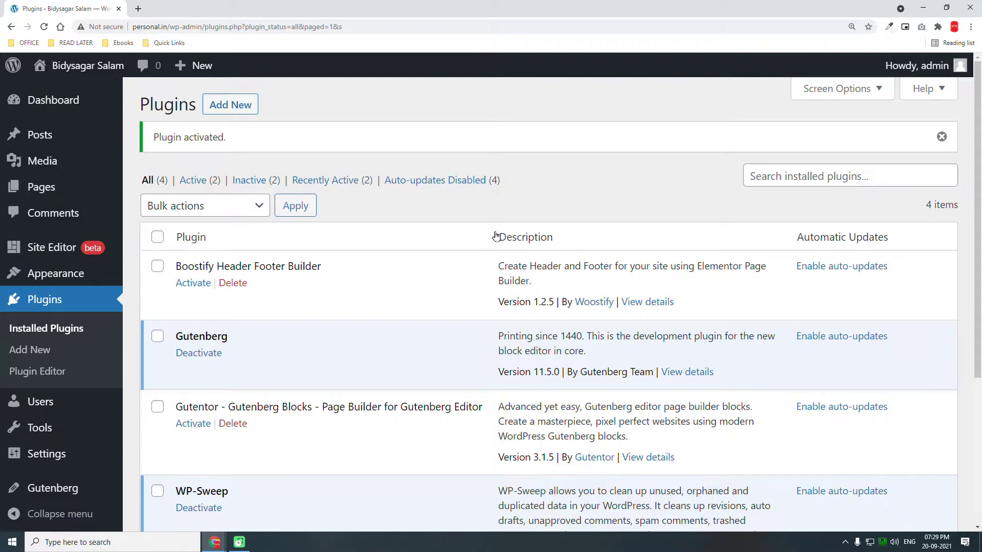
Step: Scroll the Installed Plugins list down to the active WP-Sweep 1.1.5 row
scroll(266, 456, "down", 4)
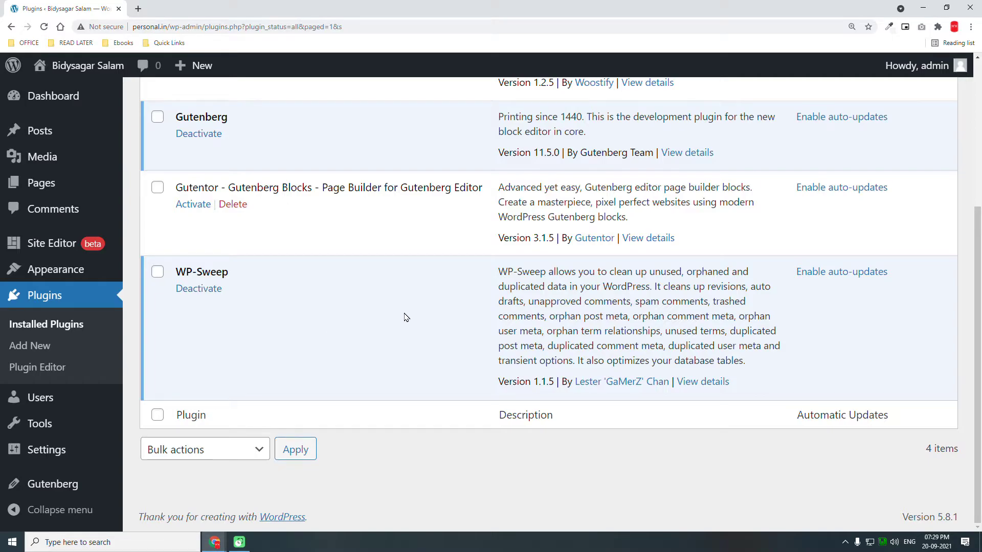
Step: Open Tools > Sweep and review the Post, Term, Option and Database Sweep counts
mouse_move(46, 426)
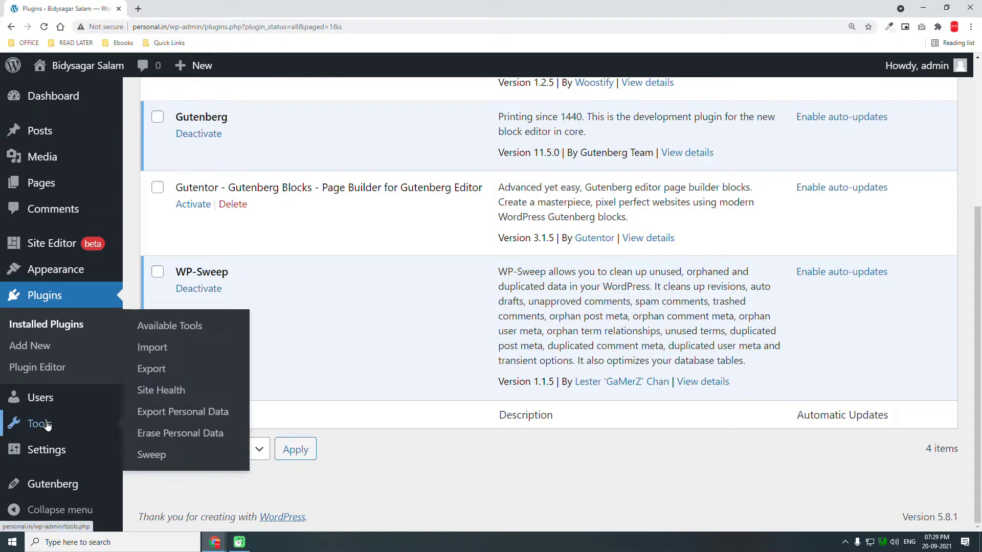
left_click(160, 457)
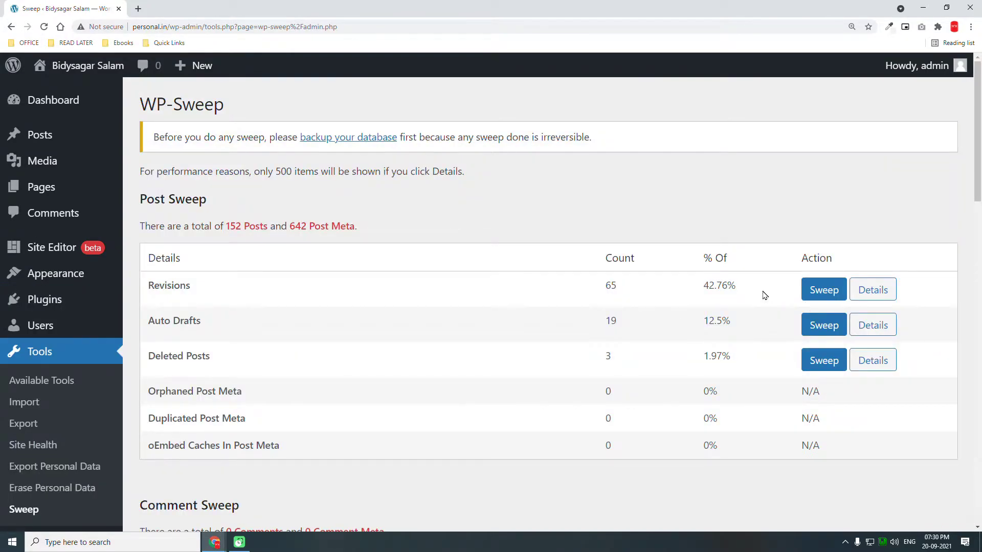
scroll(685, 301, "down", 1)
scroll(639, 309, "down", 1)
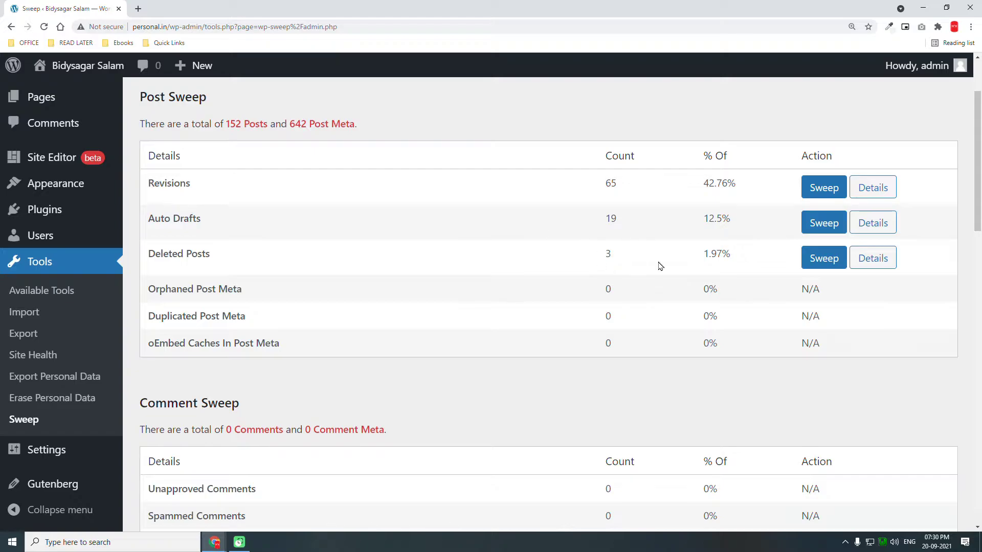
scroll(660, 266, "down", 2)
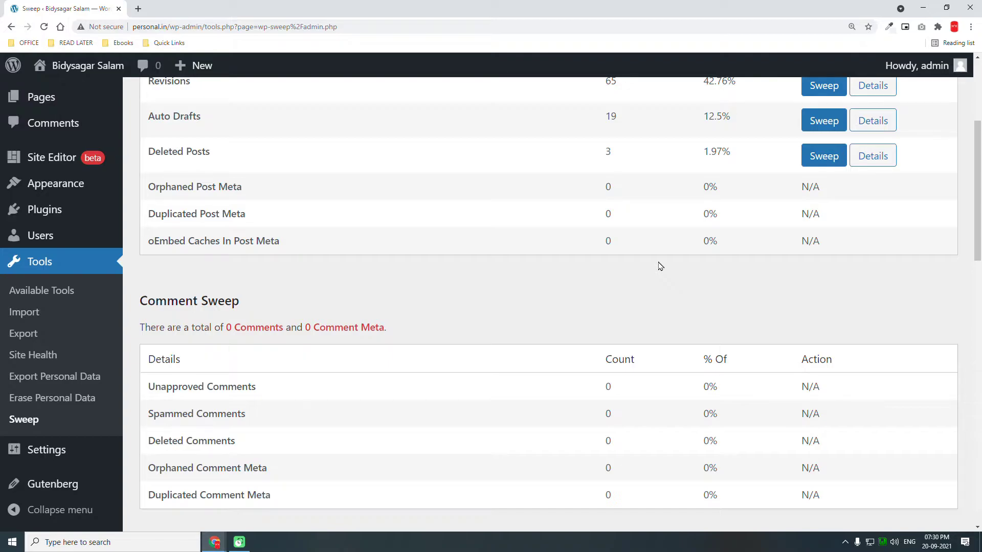
scroll(659, 265, "down", 10)
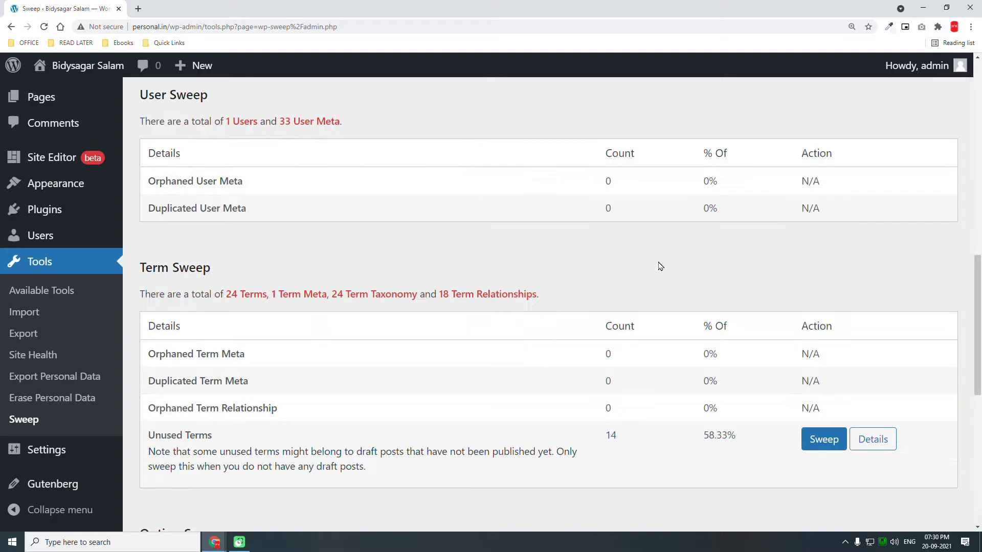
scroll(659, 266, "down", 3)
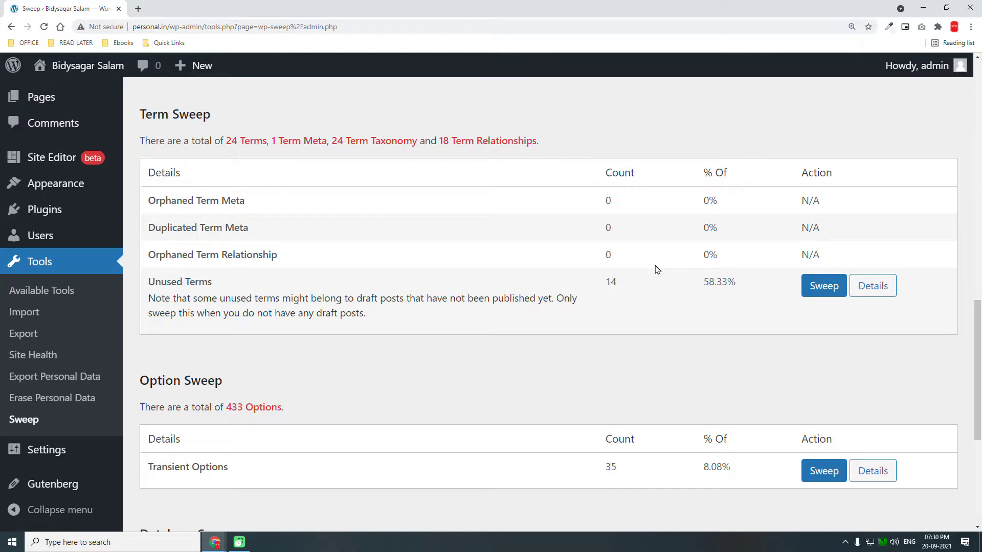
scroll(657, 269, "up", 2)
scroll(657, 270, "down", 5)
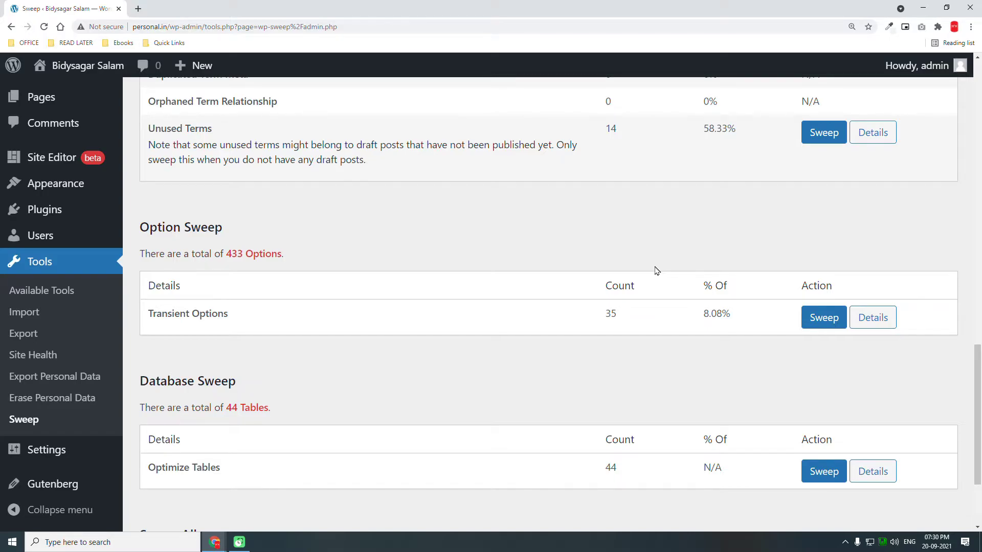
scroll(688, 307, "down", 3)
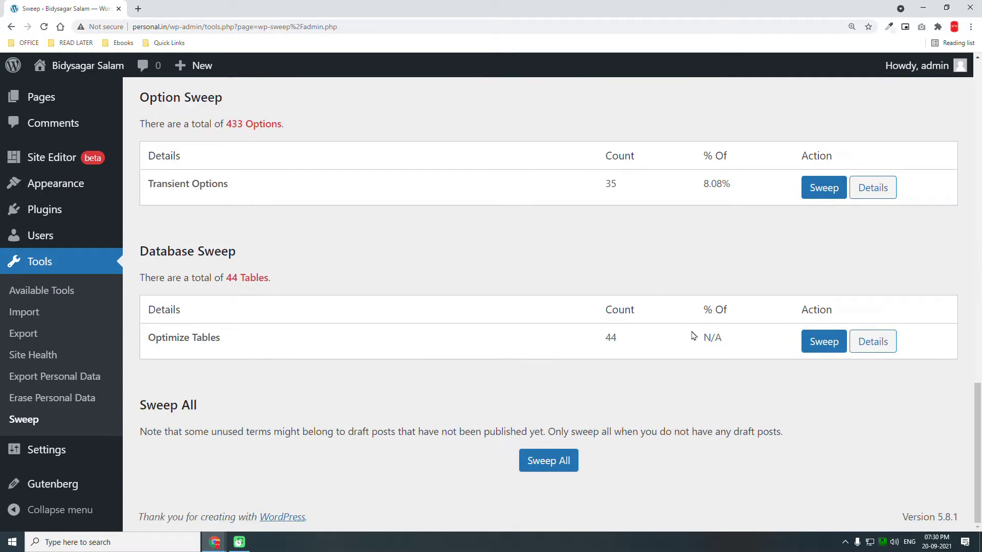
Step: Run Sweep All, clearing 14 unused terms and 35 transients and optimizing 44 tables
left_click(528, 461)
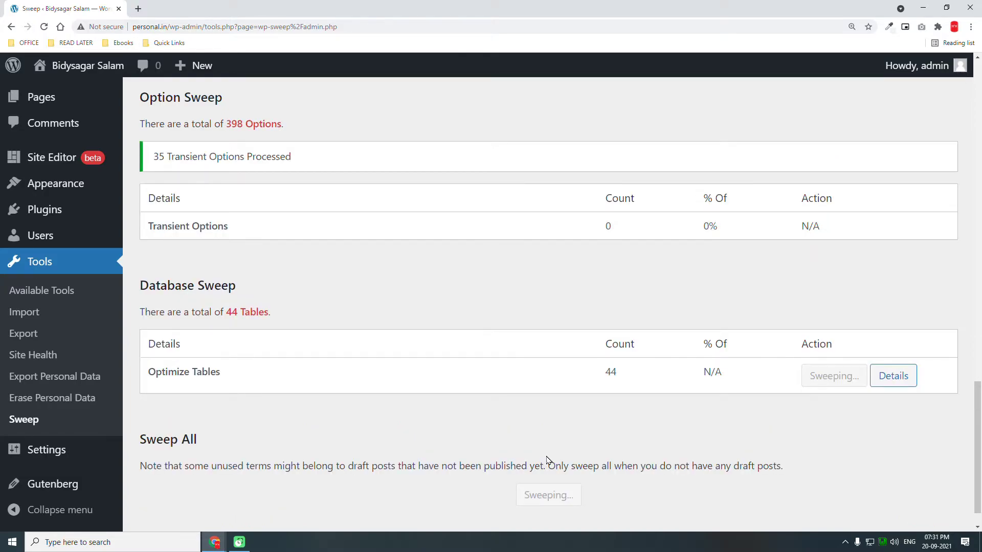
scroll(546, 461, "up", 9)
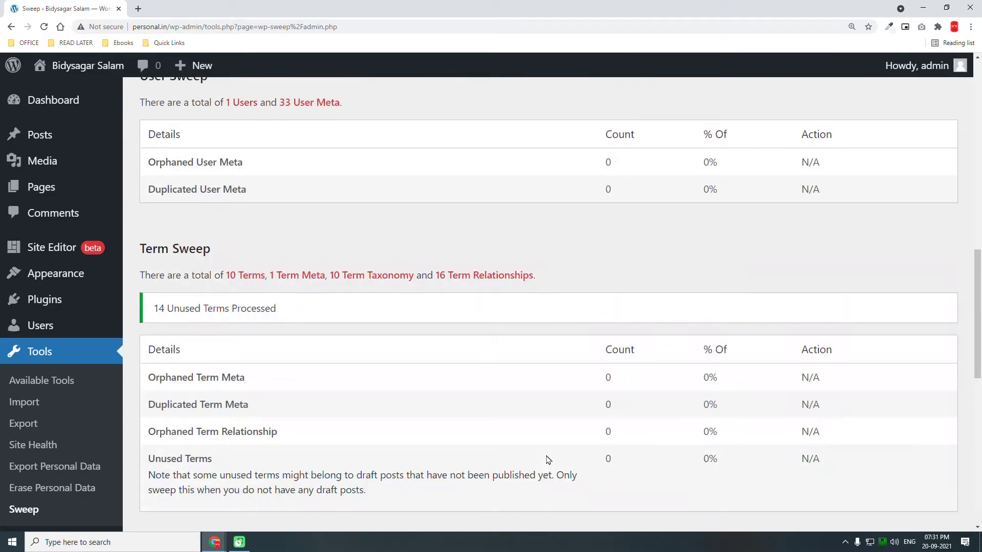
scroll(563, 312, "up", 4)
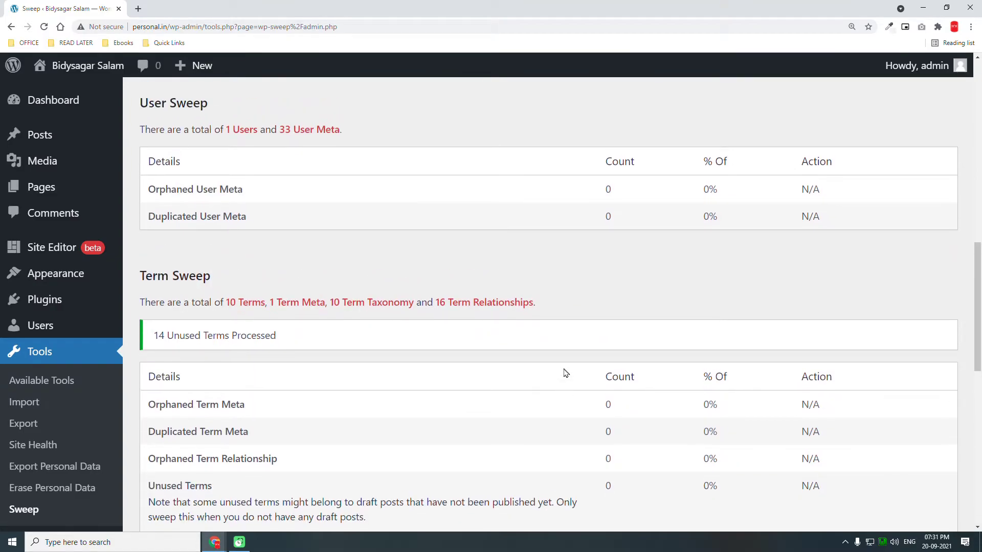
scroll(648, 251, "up", 8)
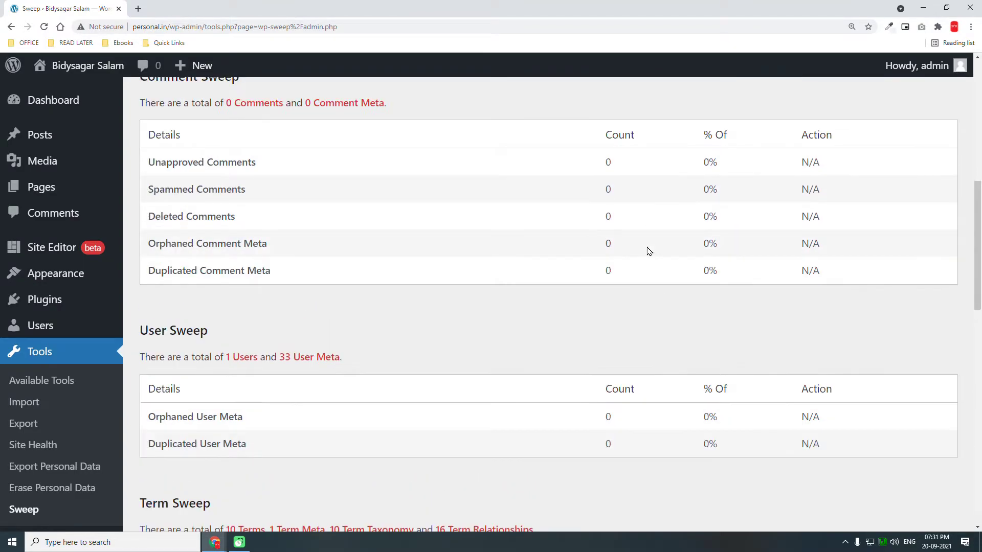
scroll(648, 251, "up", 2)
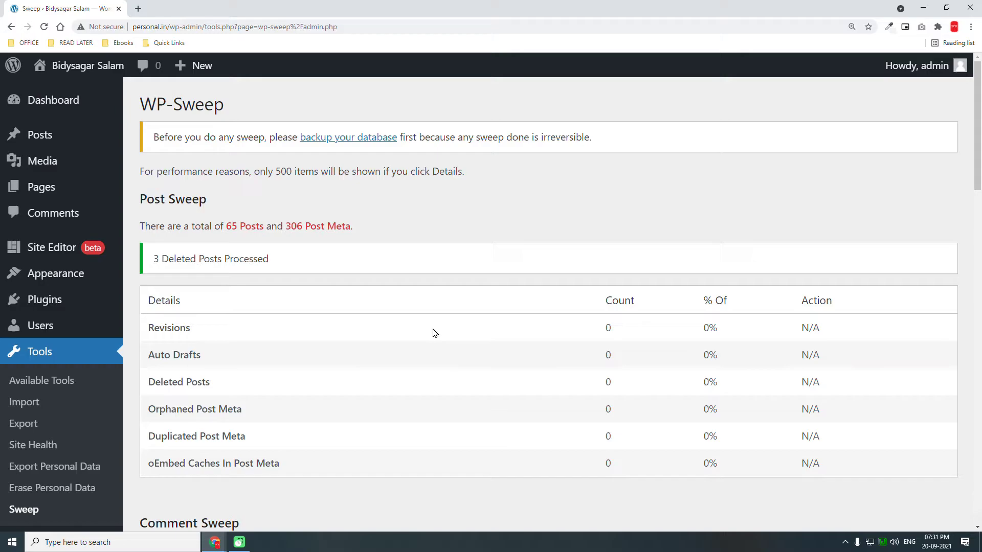
scroll(434, 333, "down", 12)
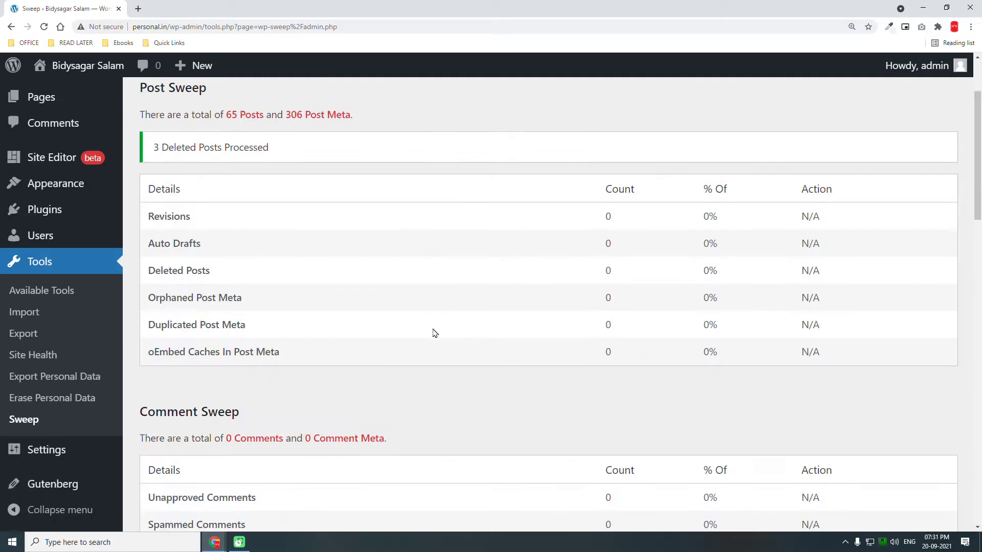
scroll(433, 333, "down", 9)
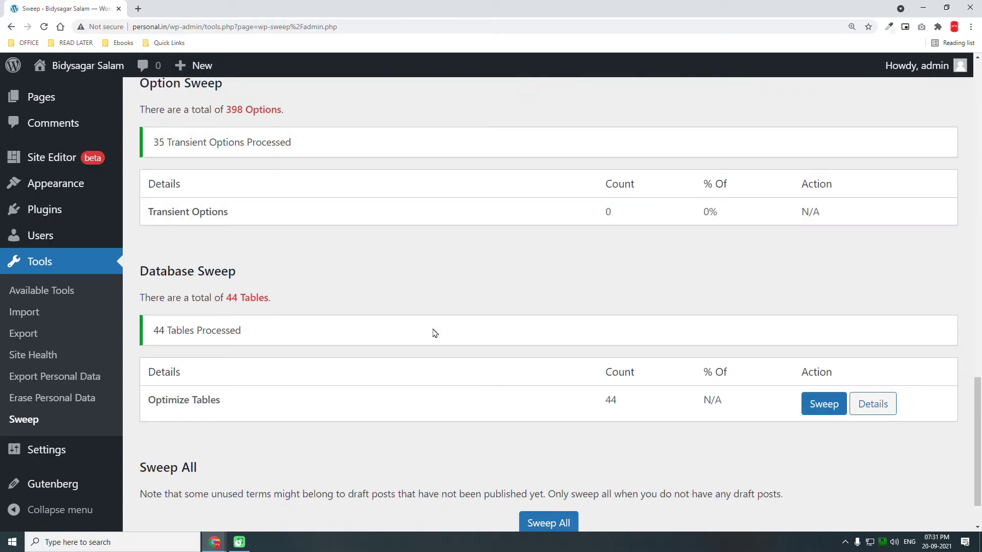
scroll(434, 333, "up", 4)
scroll(434, 333, "down", 4)
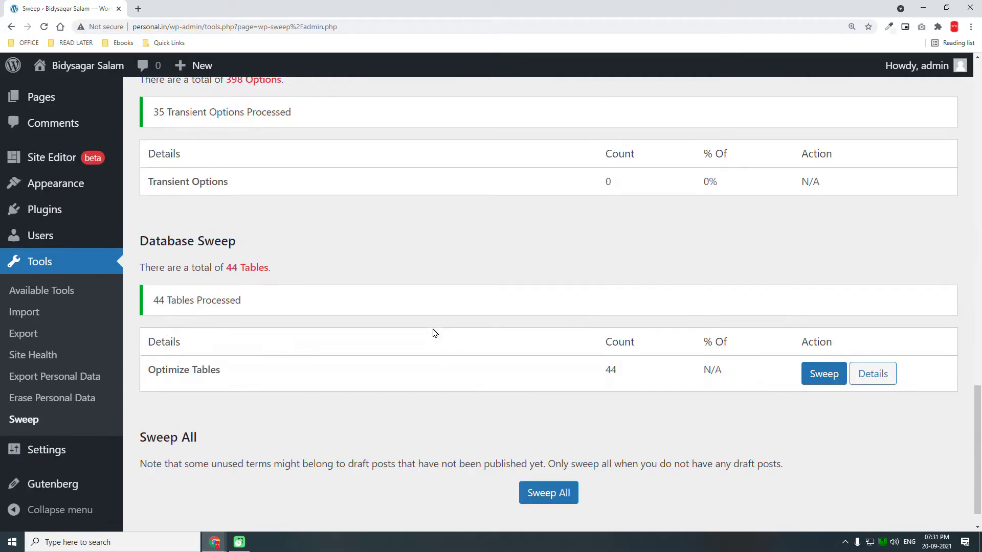
scroll(434, 333, "down", 1)
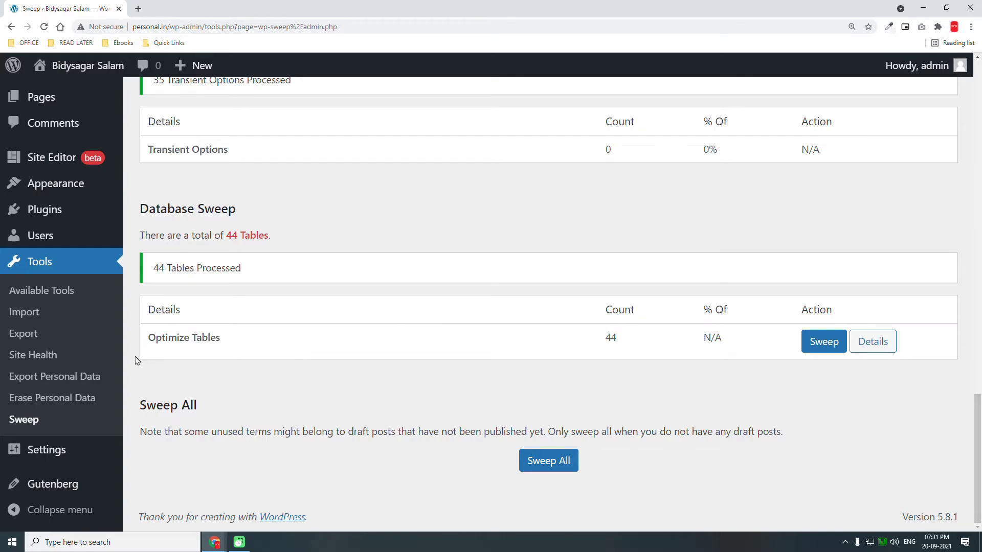
Step: Go to Installed Plugins and locate WP-Sweep 1.1.5 listed as active
left_click(69, 211)
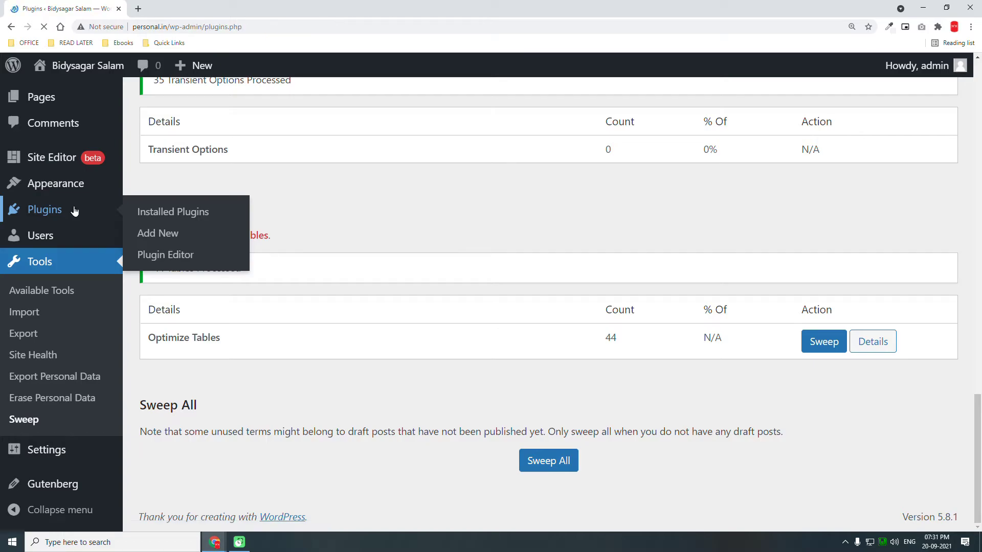
scroll(297, 312, "down", 4)
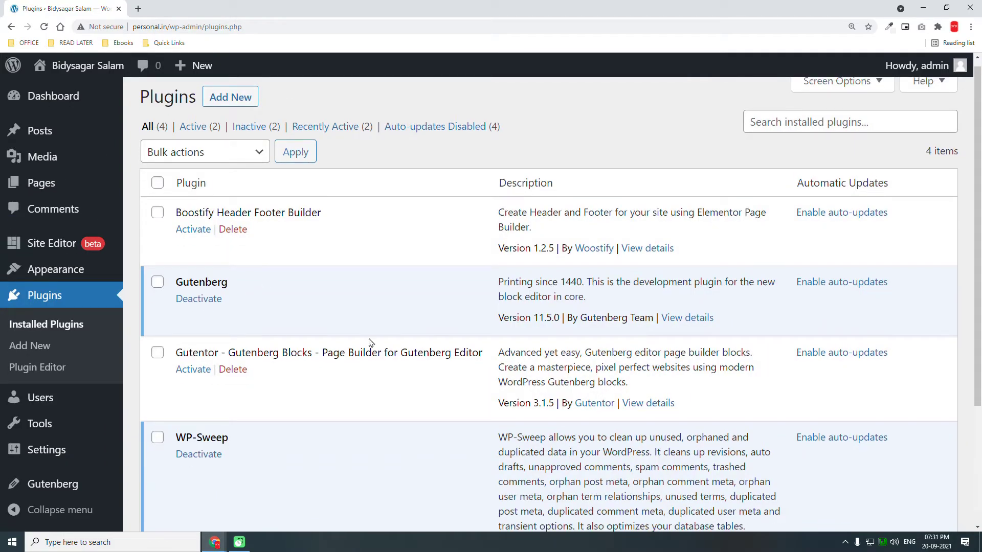
scroll(413, 361, "up", 1)
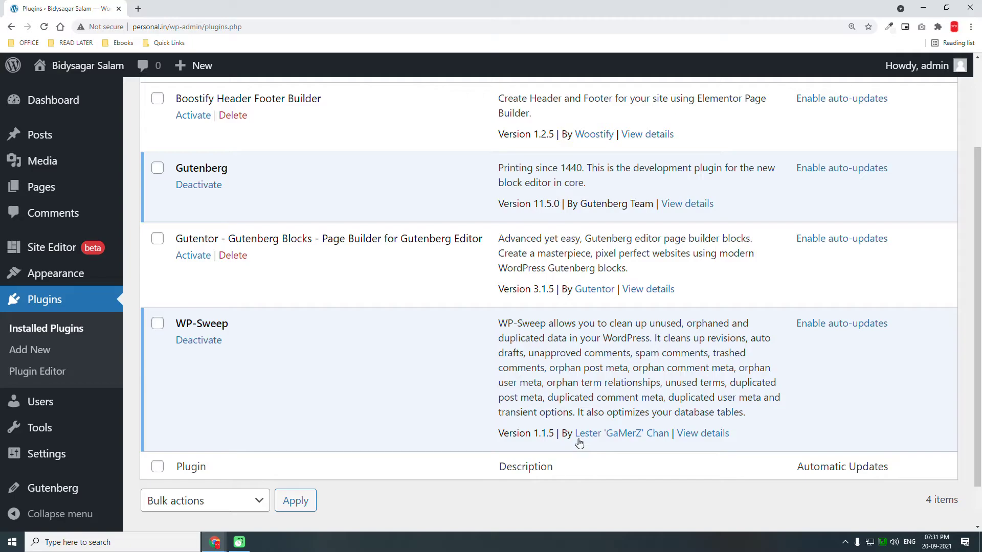
Step: Open WP-Sweep's details window and read its description, version 1.1.5 and ratings
left_click(706, 436)
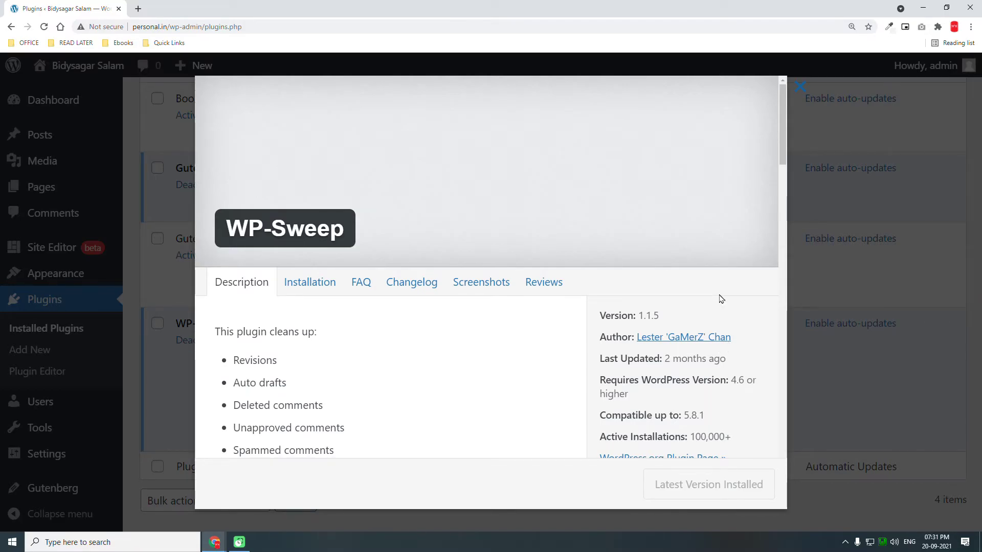
scroll(543, 304, "down", 3)
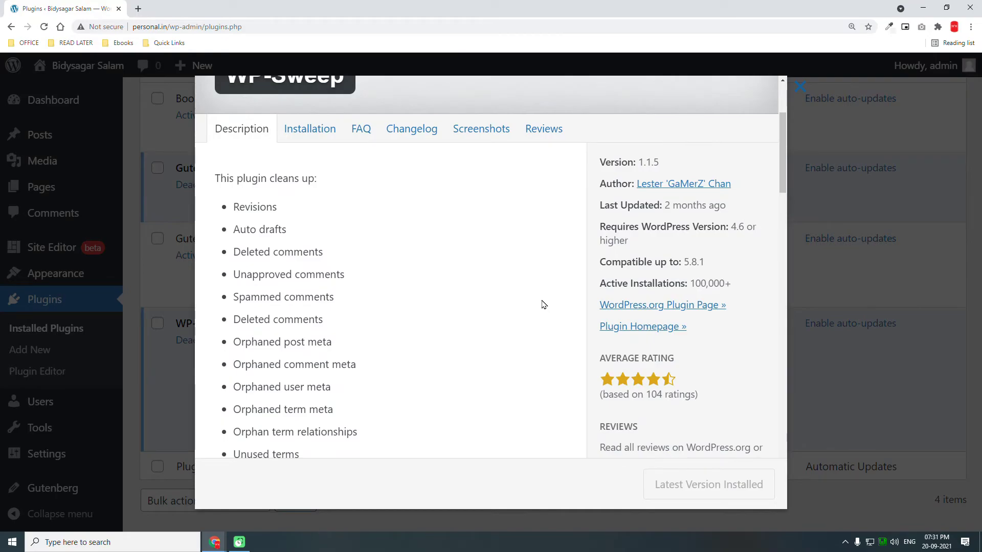
scroll(544, 305, "down", 3)
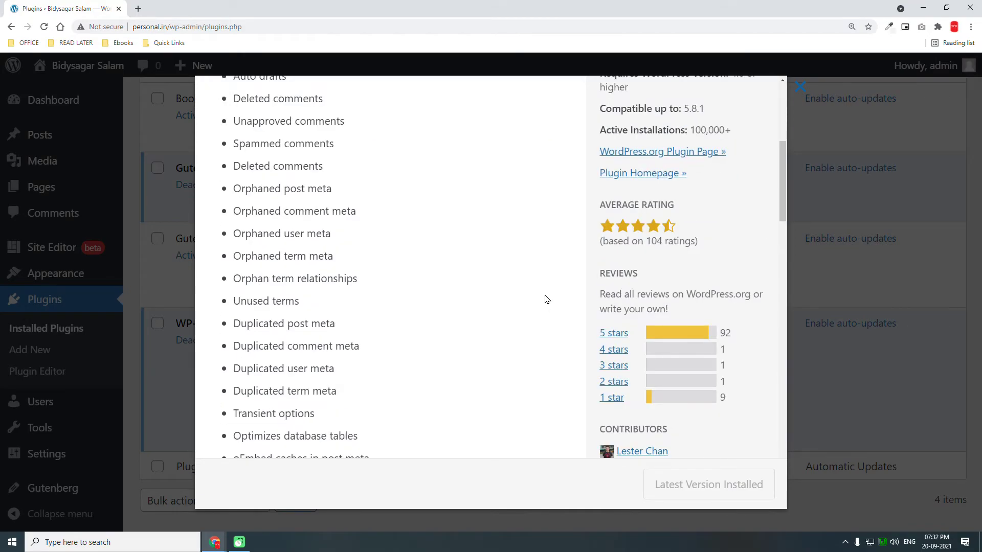
scroll(545, 299, "down", 2)
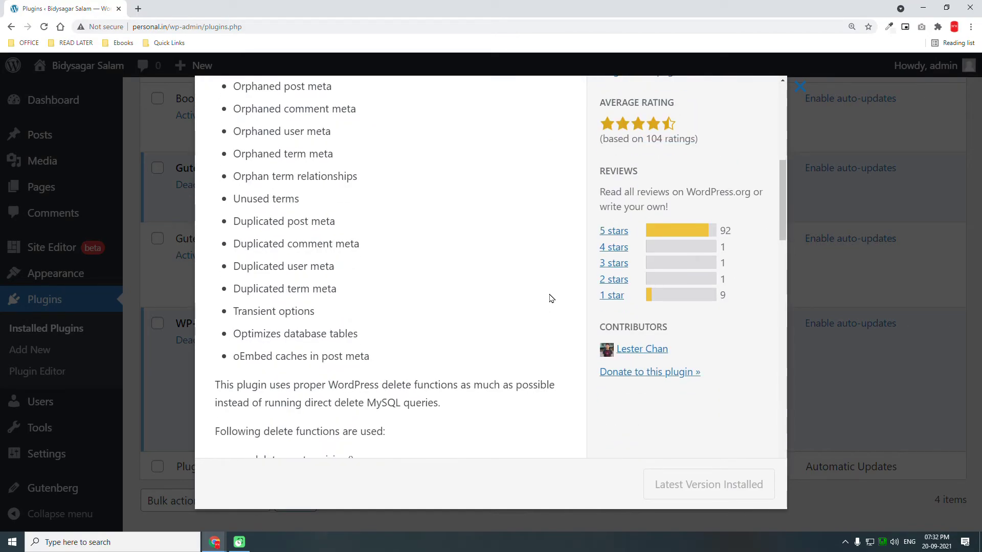
scroll(399, 251, "up", 8)
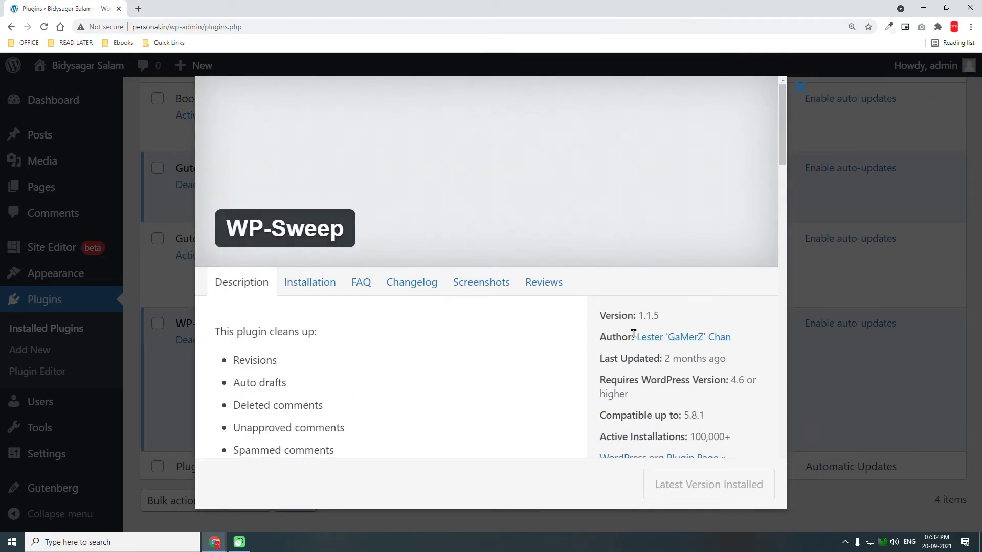
scroll(478, 258, "down", 4)
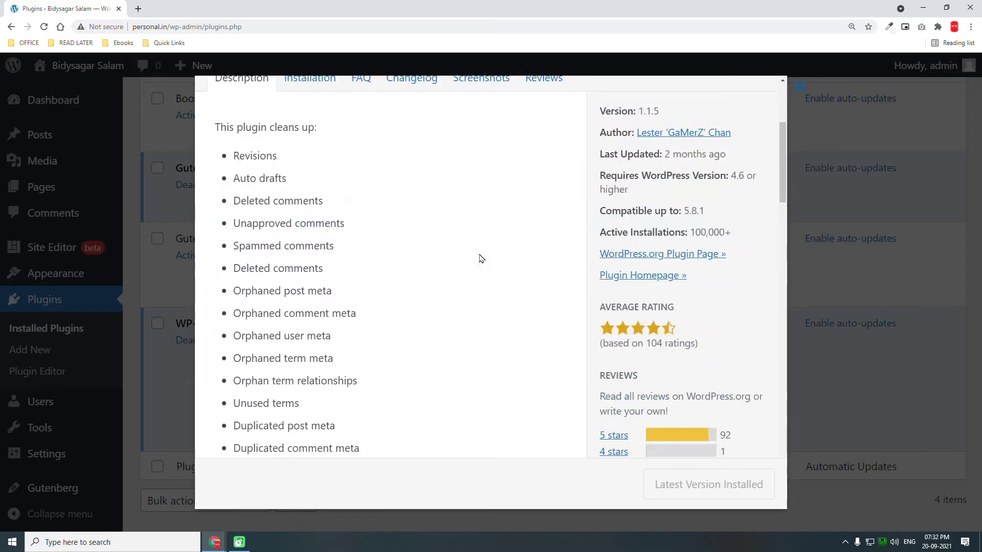